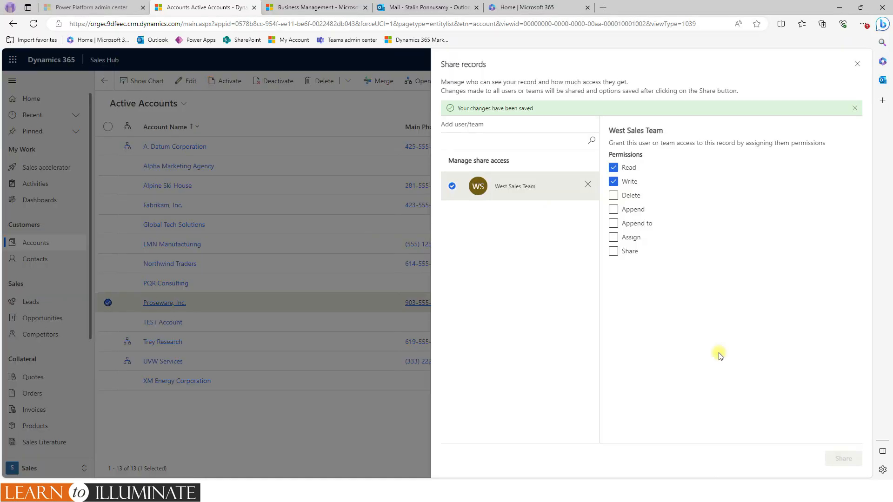
- Close the sharing settings and assign the selected Proseware, Inc. account to the West Sales Team
left_click(856, 68)
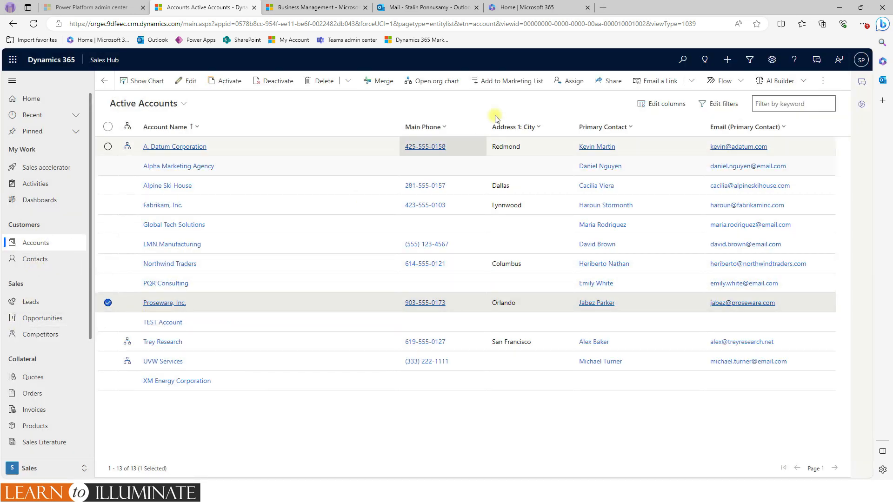
left_click(572, 82)
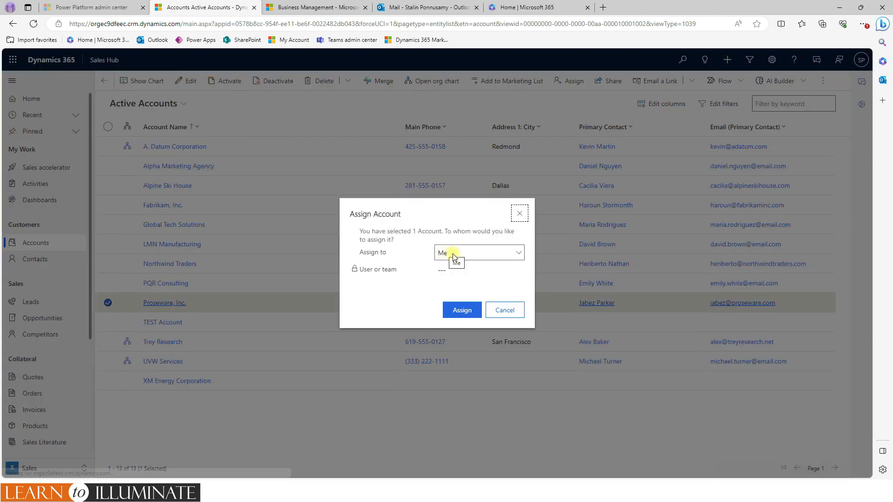
left_click(455, 259)
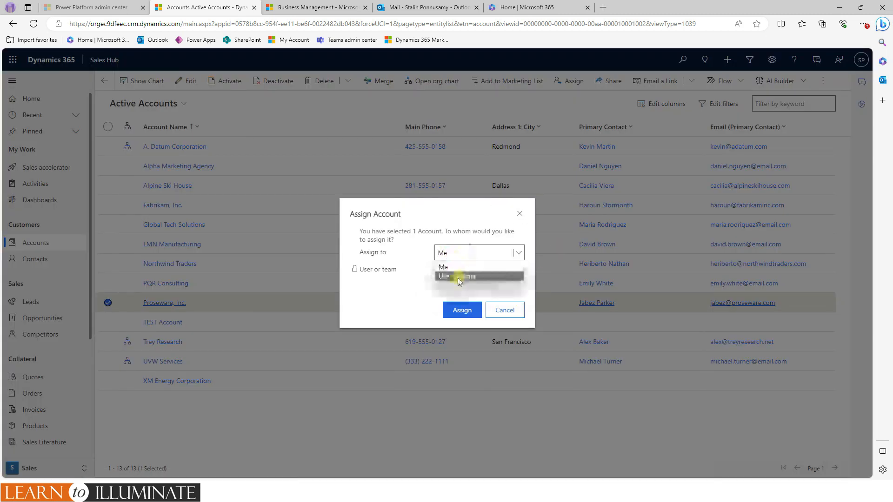
left_click(455, 278)
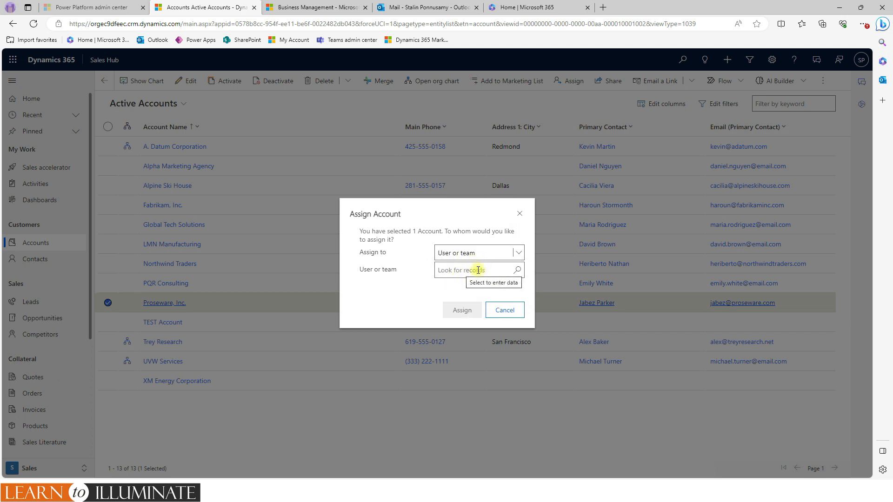
left_click(478, 270)
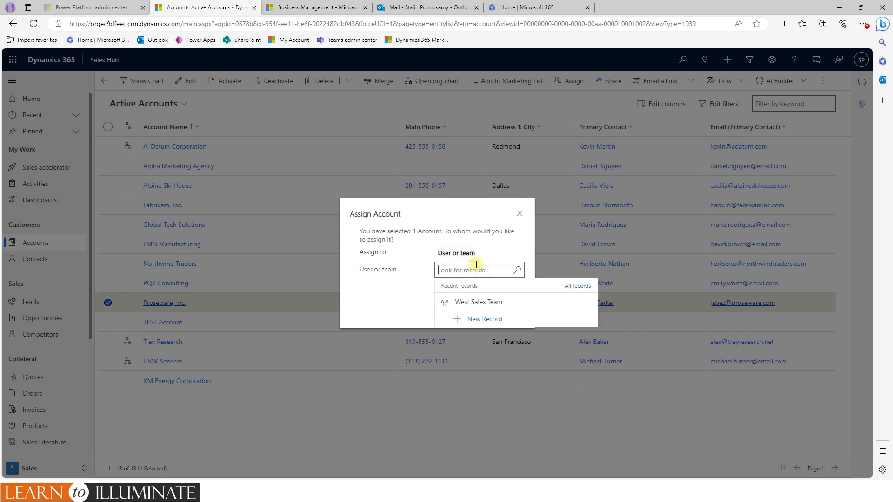
left_click(466, 303)
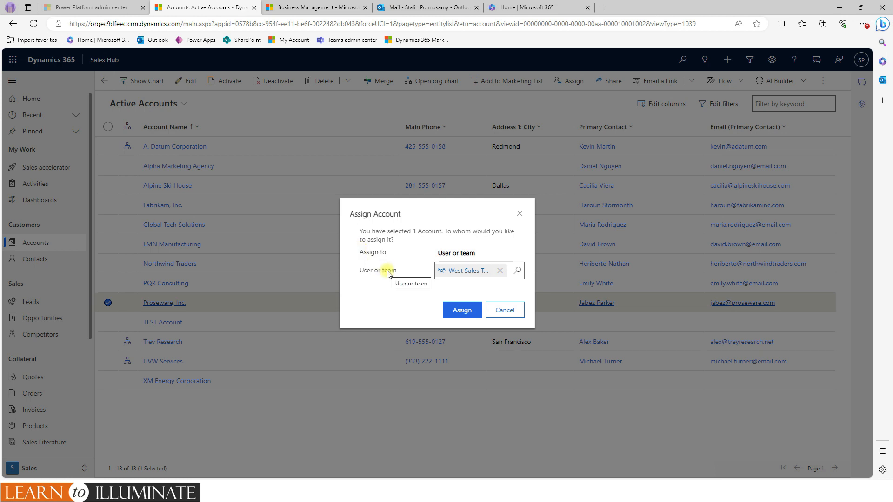
left_click(463, 314)
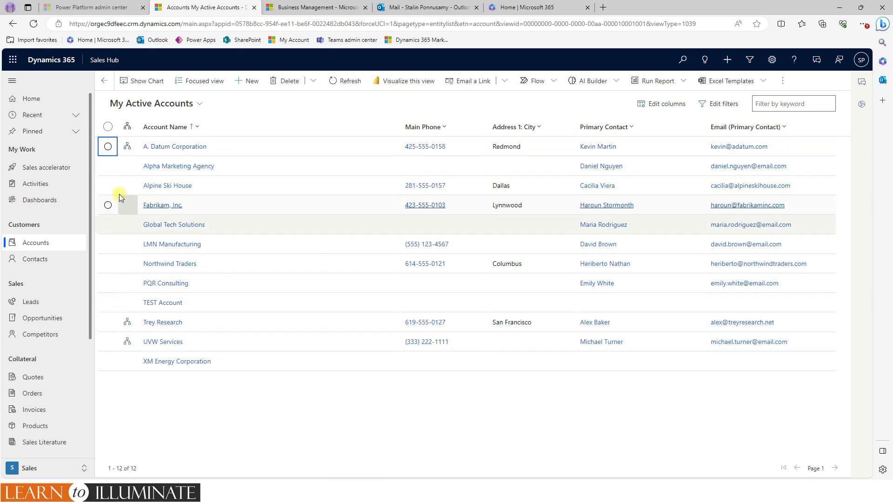
- View the account hierarchy of A. Datum Corporation, including the child accounts of UVW Services
left_click(107, 147)
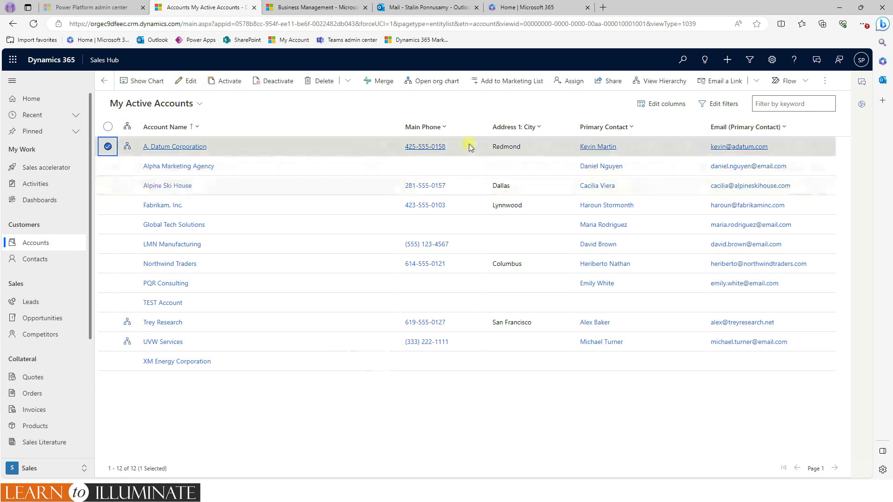
left_click(658, 81)
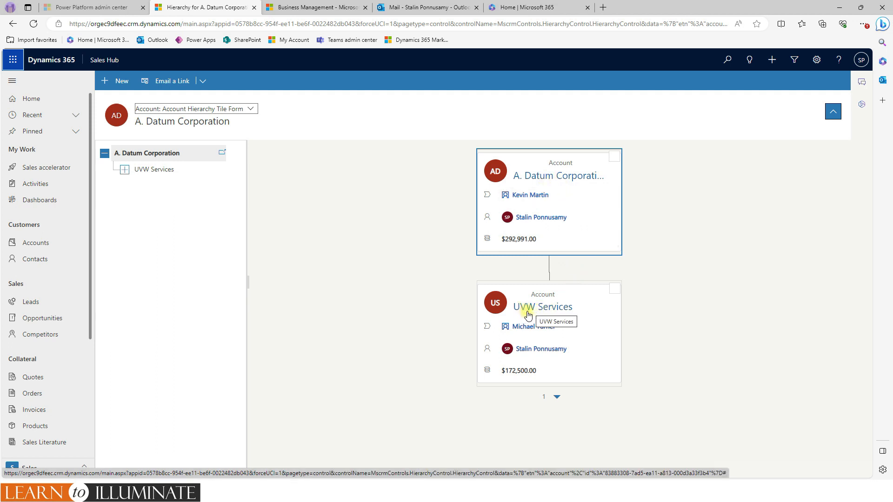
left_click(558, 398)
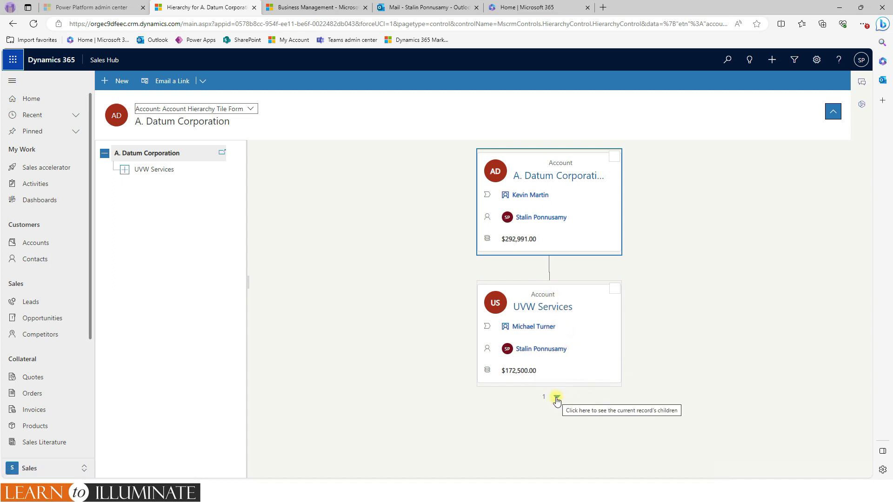
scroll(545, 453, "down", 1)
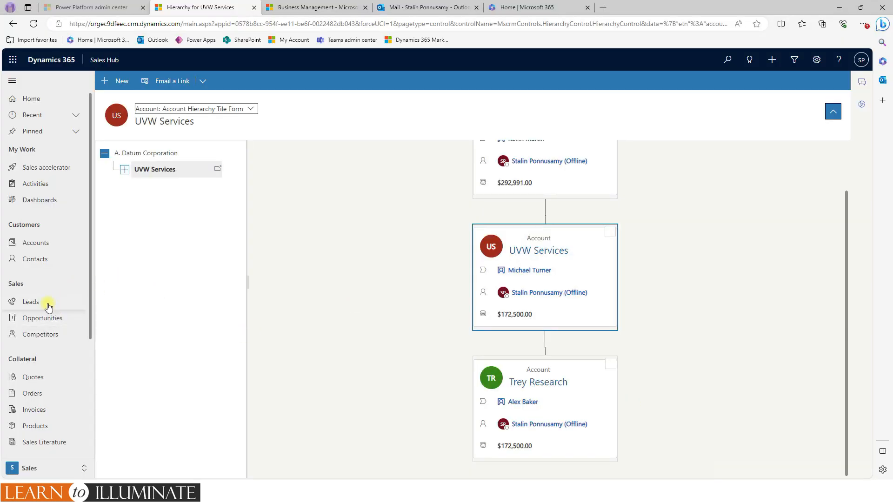
- Edit the org chart of A. Datum Corporation so the Sales Manager contact is set as a direct report
left_click(21, 242)
left_click(109, 147)
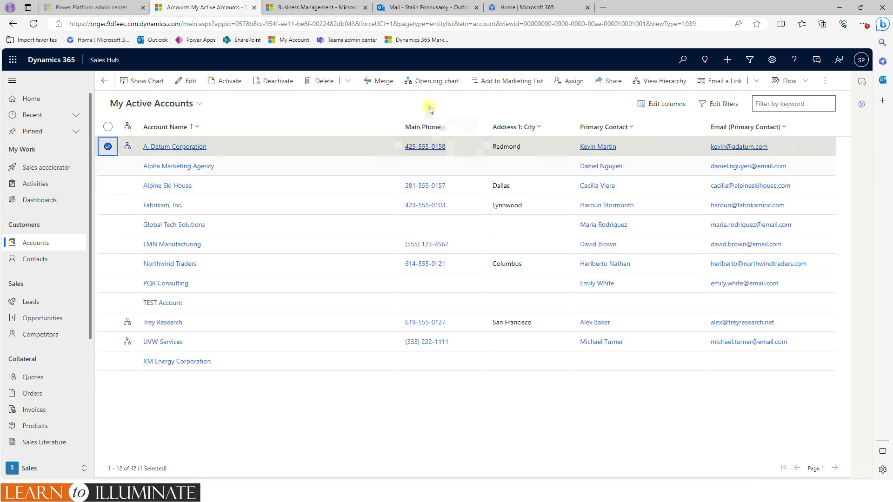
left_click(427, 82)
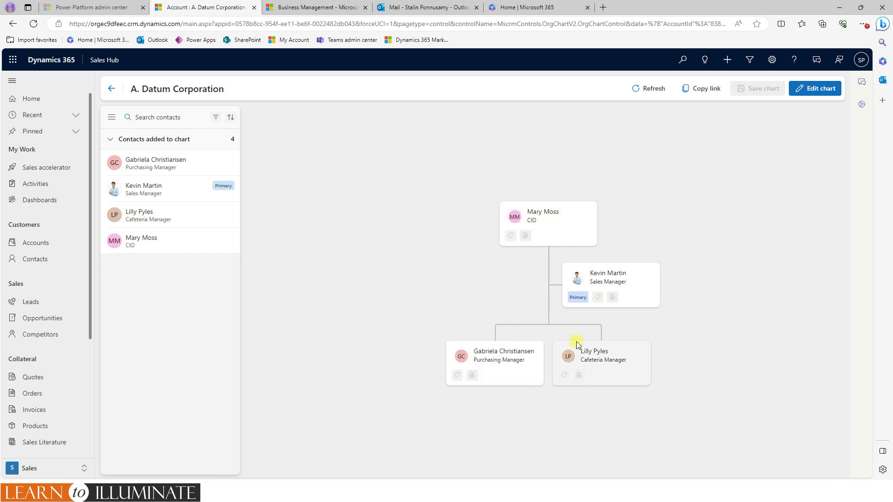
left_click(810, 92)
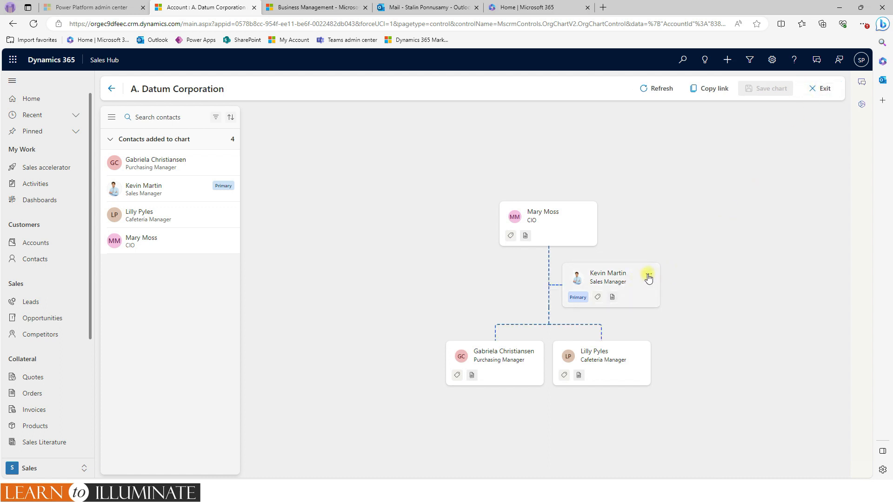
left_click(649, 276)
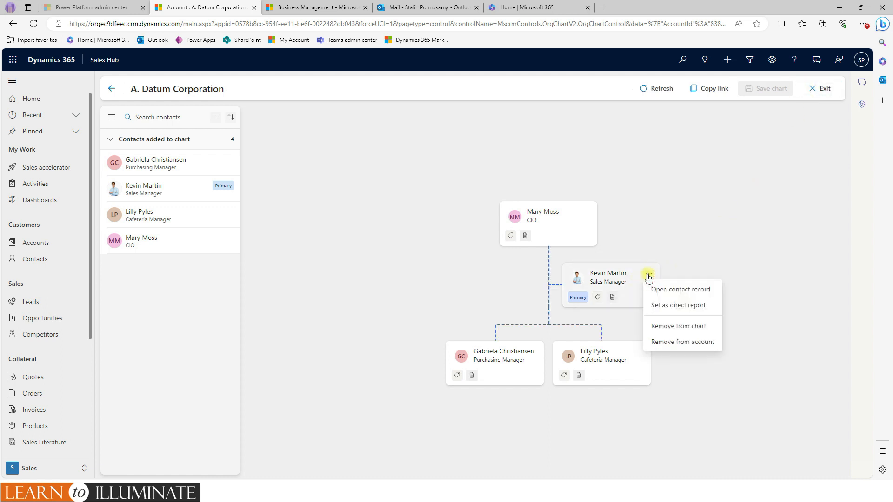
left_click(671, 307)
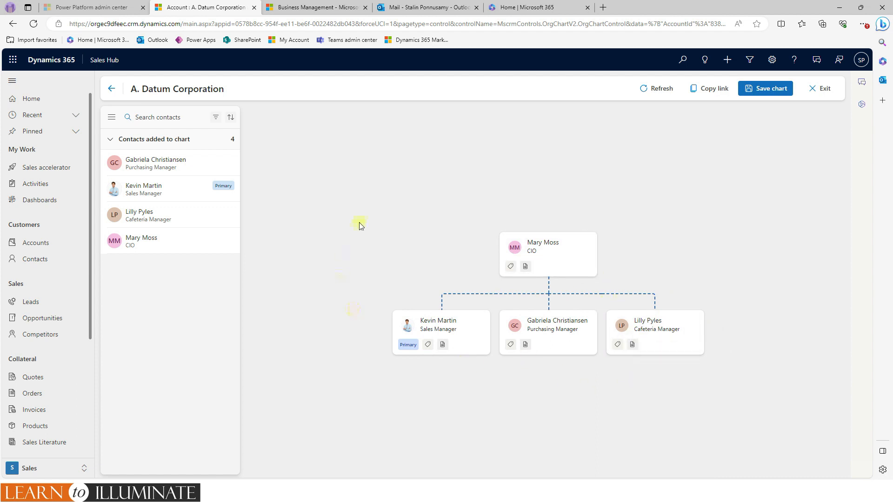
mouse_move(556, 248)
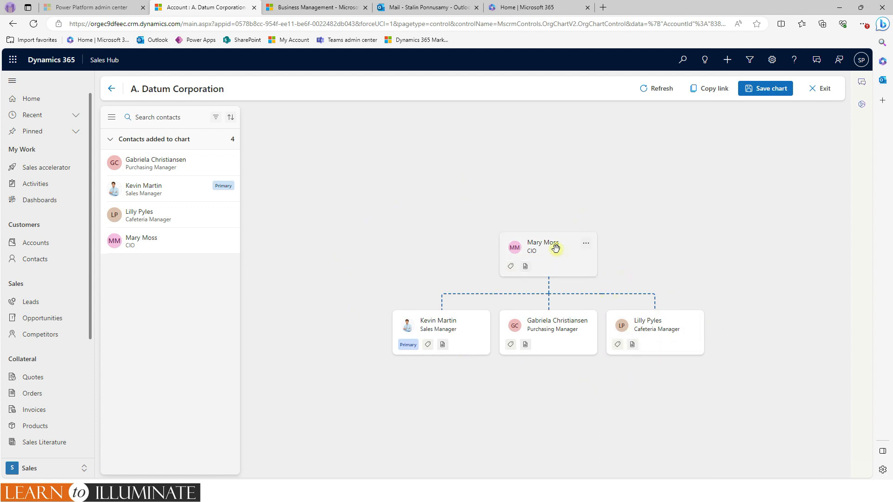
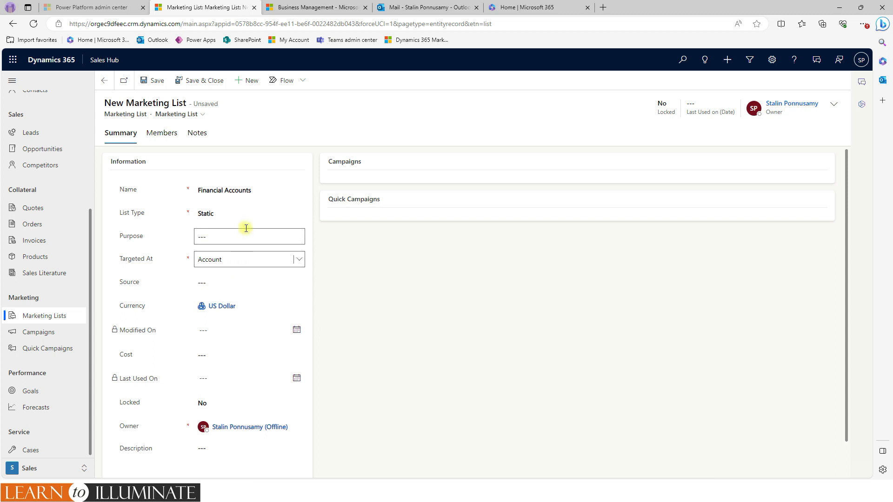
- Save the Financial Accounts marketing list and start adding members to it using Advanced Find
left_click(153, 82)
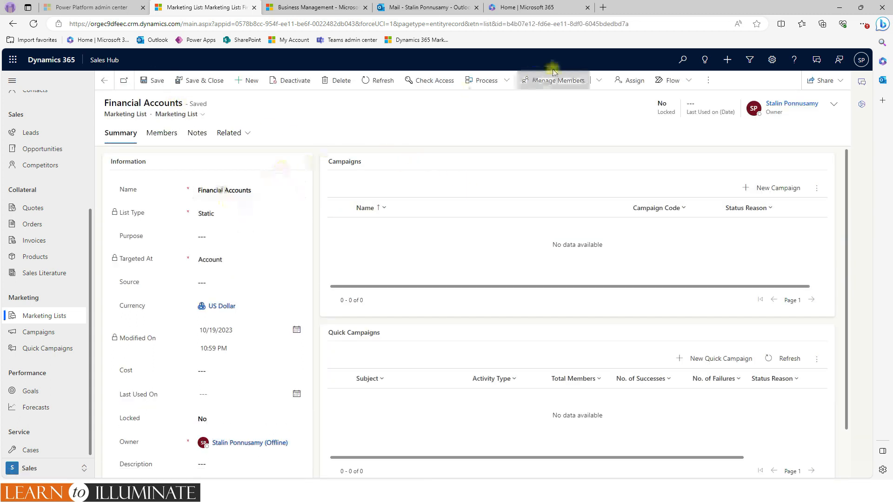
left_click(597, 82)
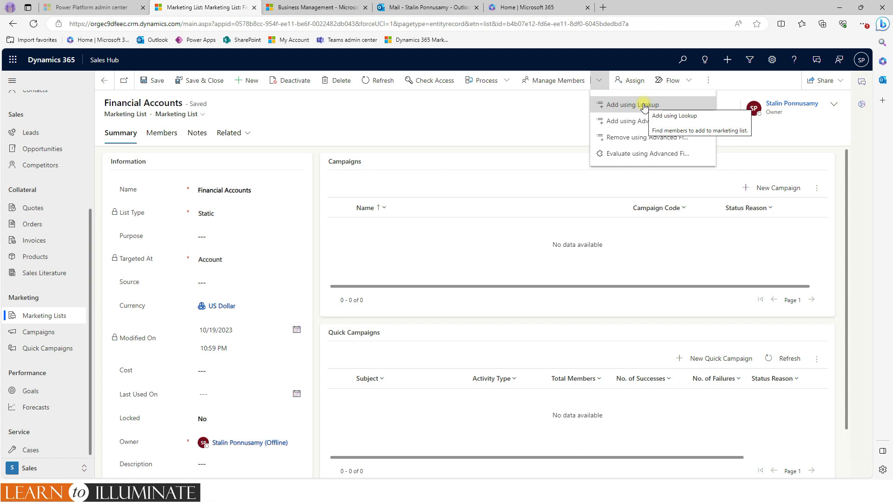
left_click(650, 121)
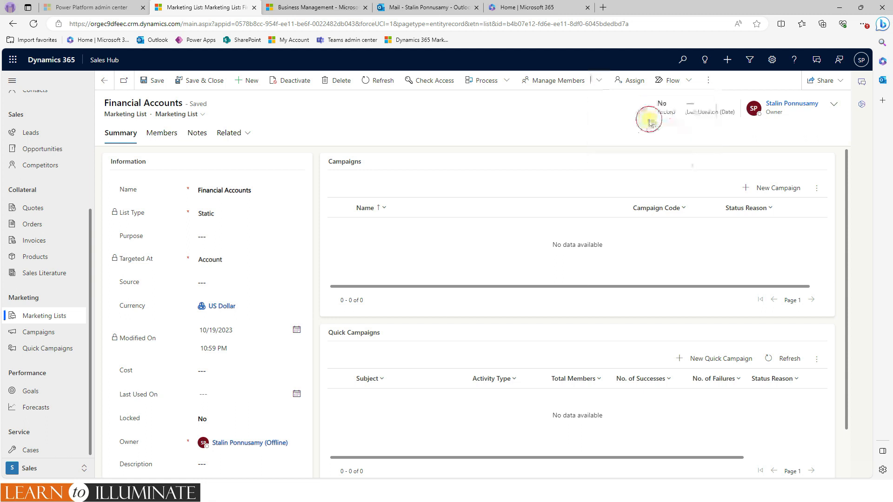
- Add a filter condition Industry Equals Financial and find the matching accounts
left_click(281, 163)
left_click(271, 179)
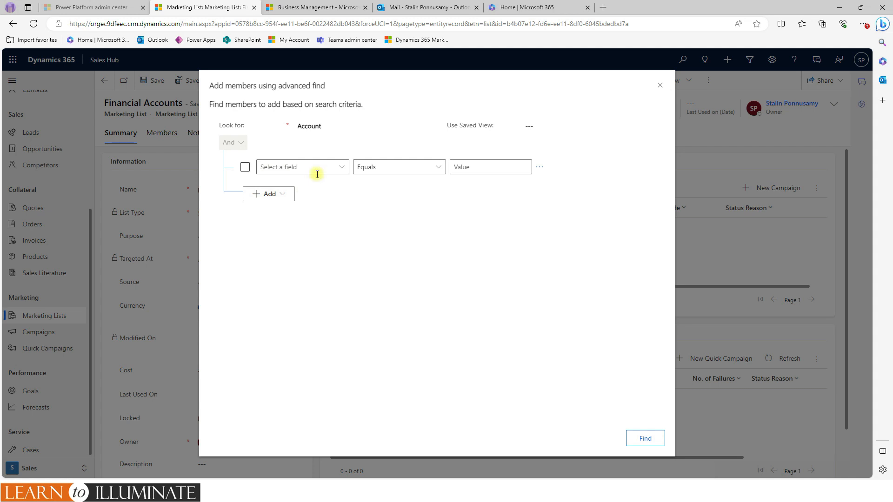
left_click(316, 168)
type("Industry")
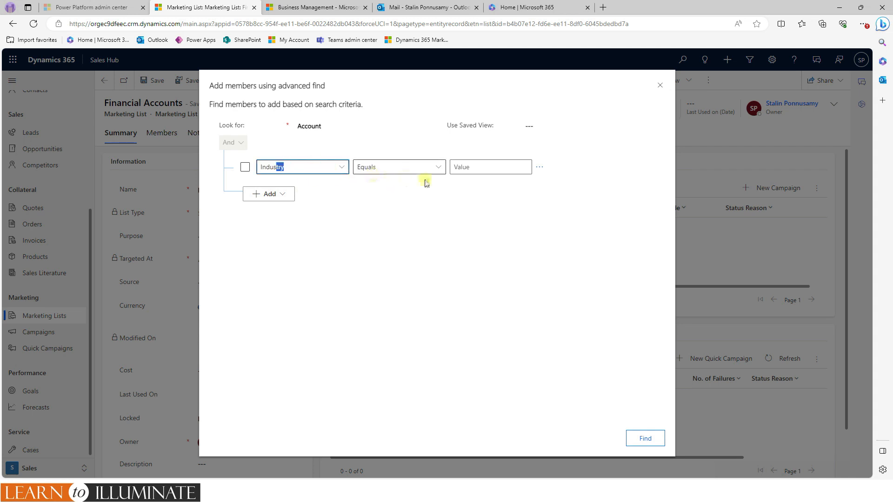
key("Tab")
left_click(532, 168)
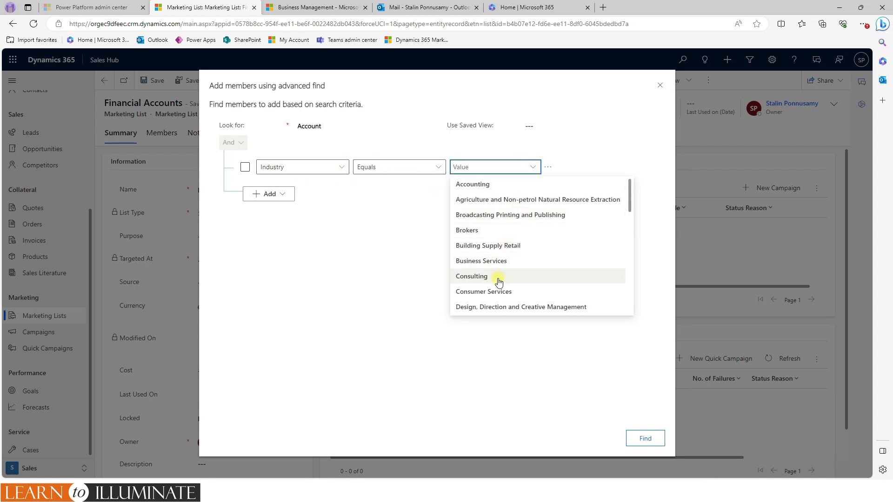
scroll(495, 274, "down", 3)
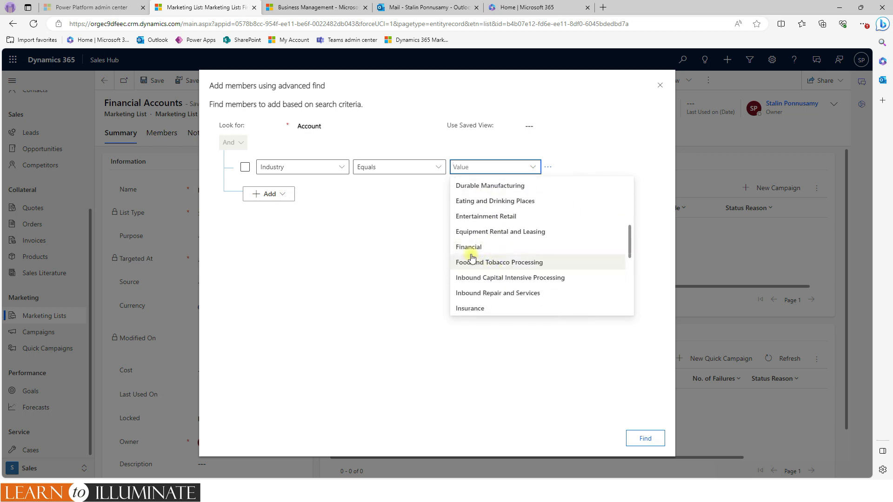
left_click(469, 251)
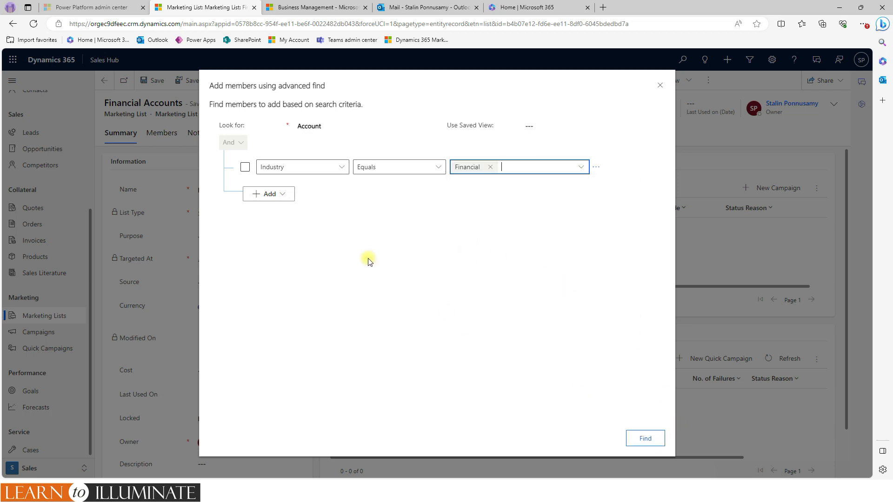
left_click(645, 446)
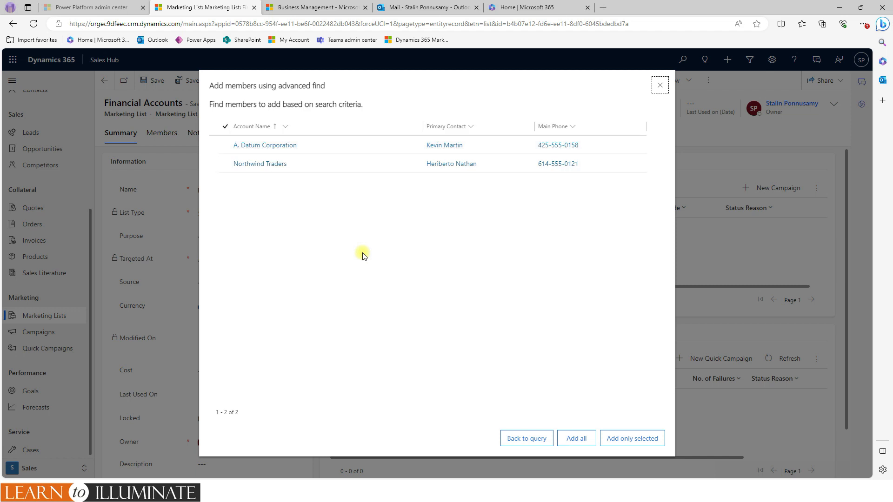
- Add all the found accounts to the Financial Accounts marketing list and show its members
left_click(223, 128)
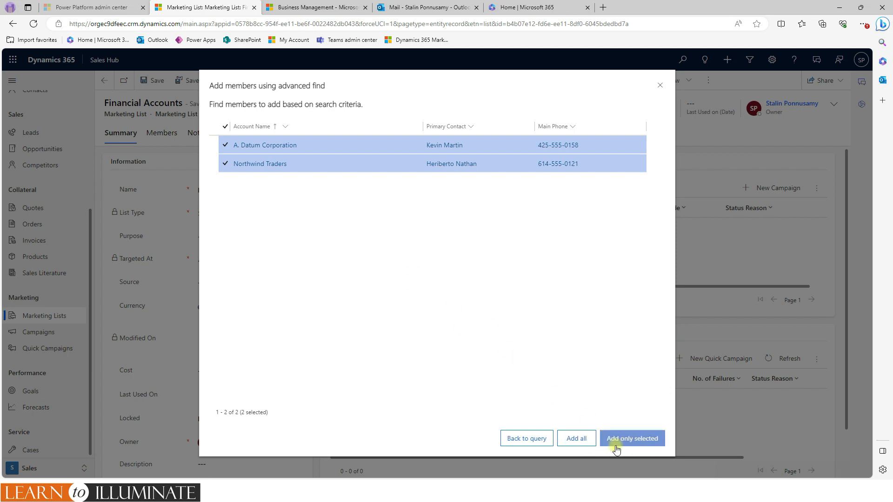
left_click(573, 440)
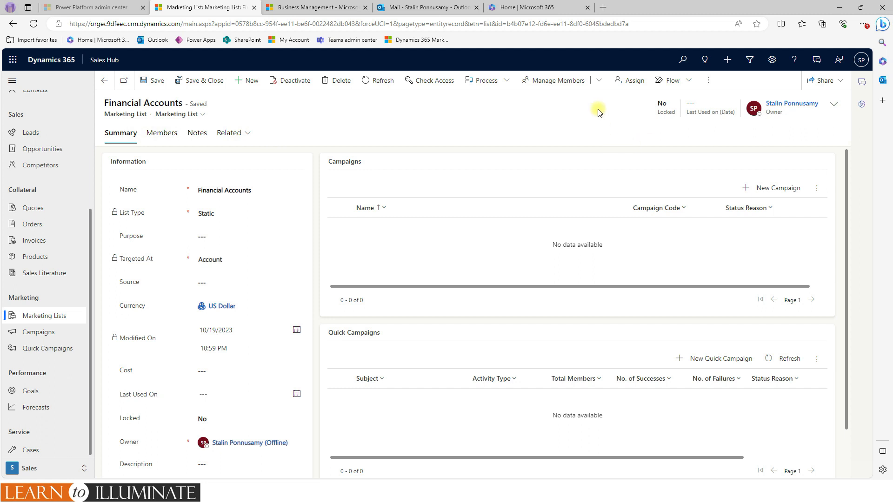
left_click(160, 134)
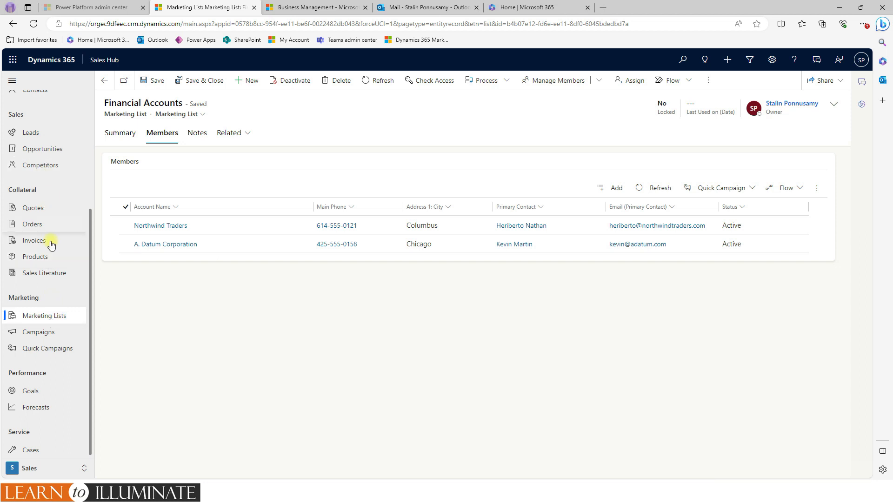
- Start a new account record from the accounts list with the account name TEST Financial
left_click_drag(92, 389, 65, 274)
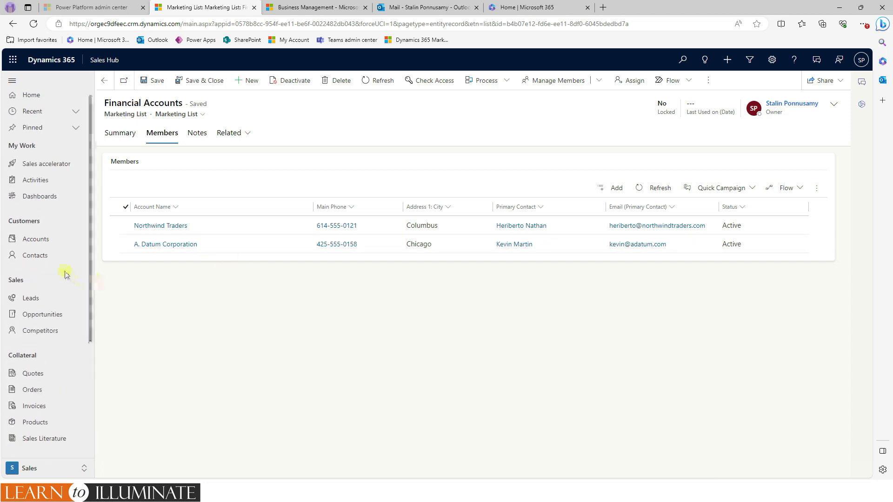
left_click(35, 239)
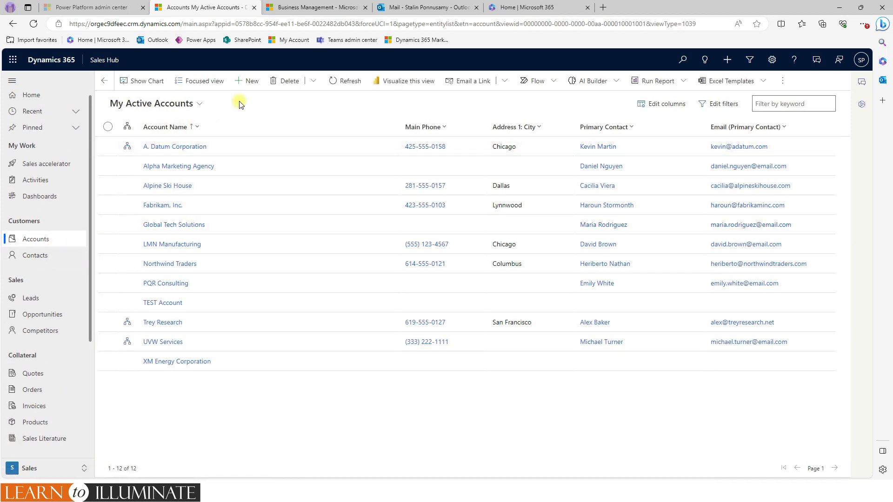
left_click(251, 81)
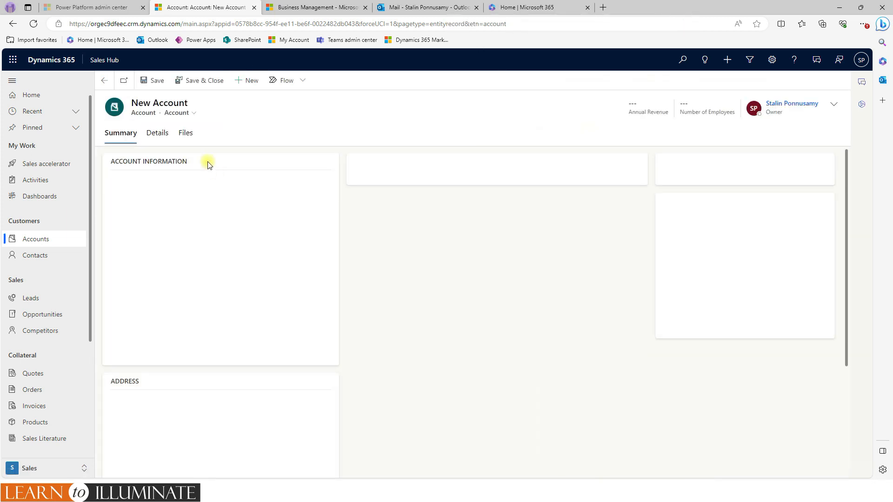
type("TEST Financ")
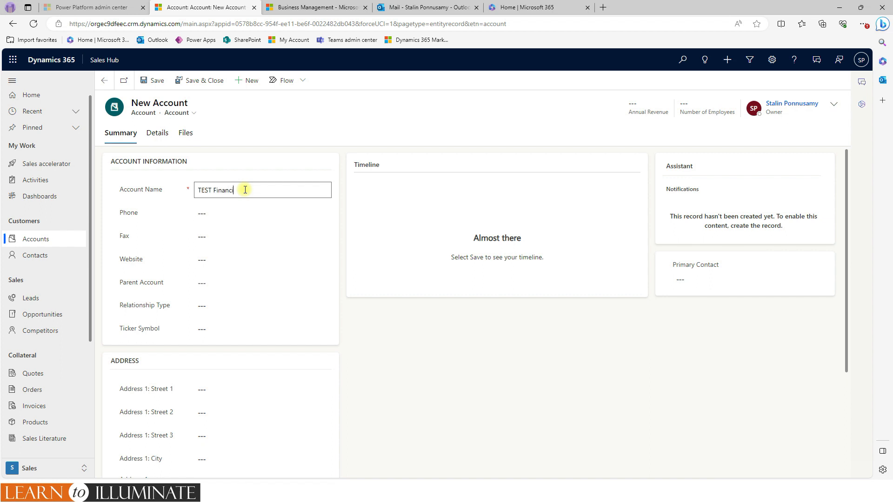
type("ial")
key("Tab")
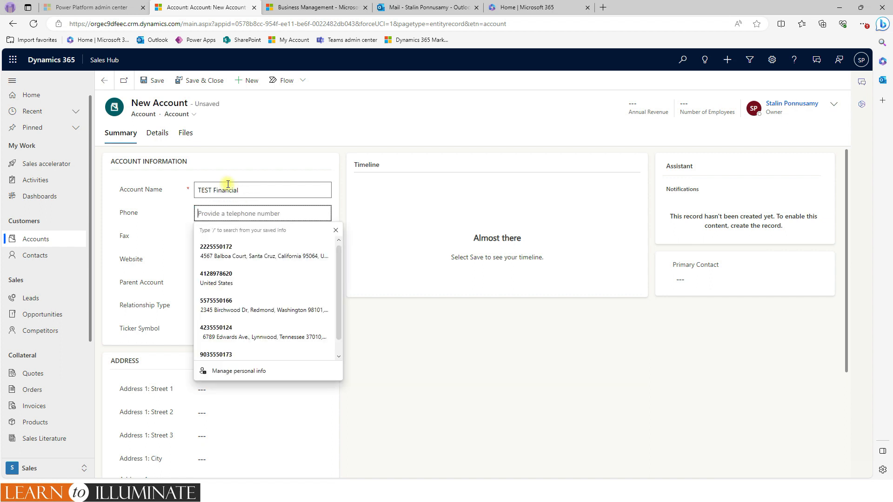
- Set the new account's industry to Financial, then save and close the record
left_click(158, 135)
left_click(211, 190)
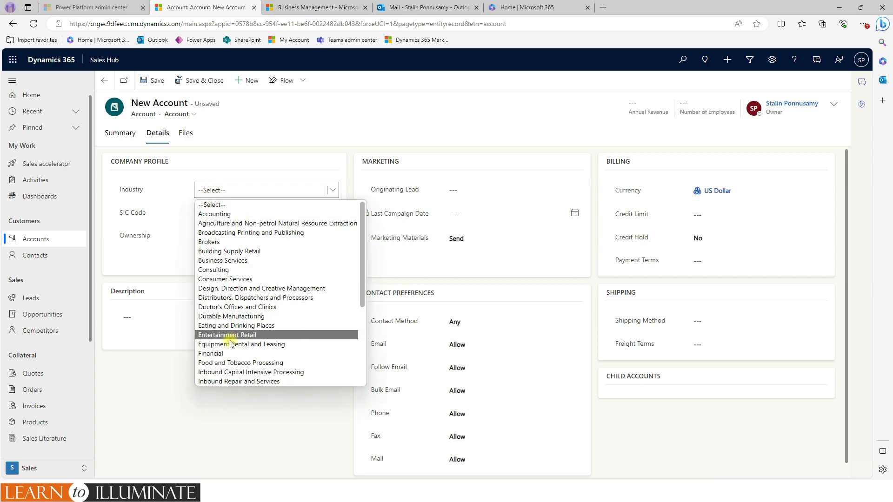
left_click(217, 354)
left_click(200, 80)
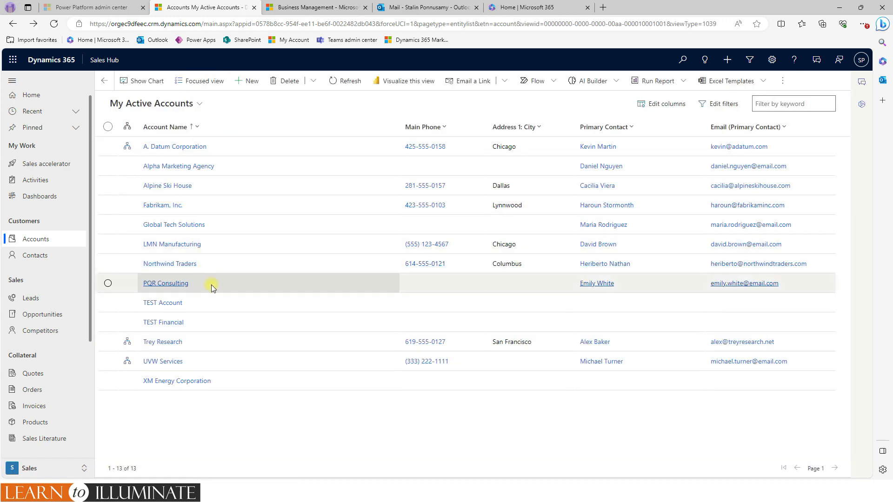
- Select the TEST Financial account in the list, then open the Financial Accounts marketing list and check its members
left_click(108, 322)
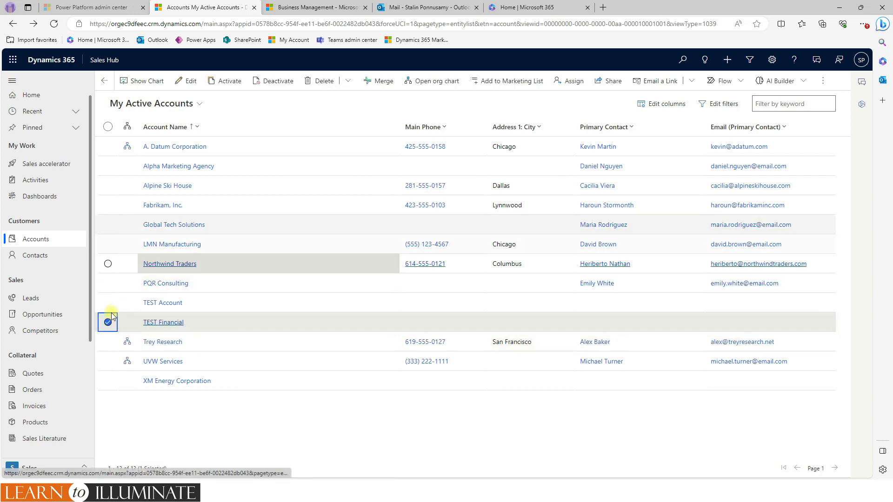
scroll(51, 334, "down", 4)
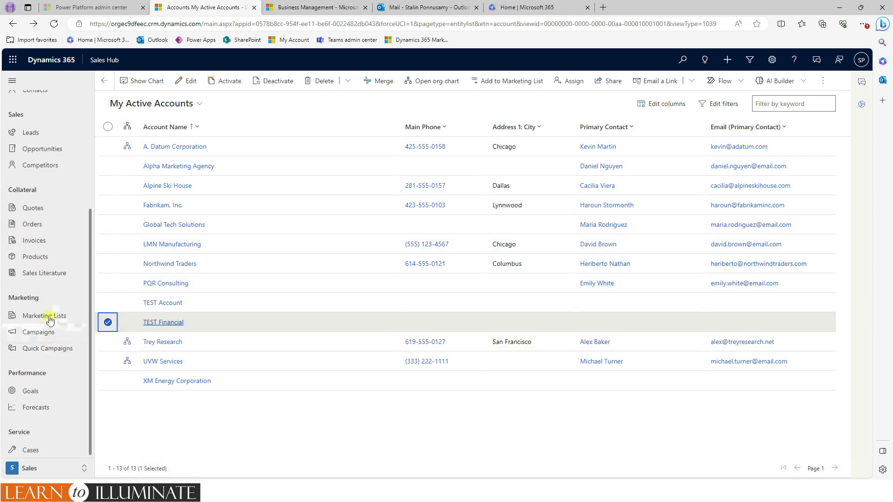
left_click(51, 321)
left_click(203, 151)
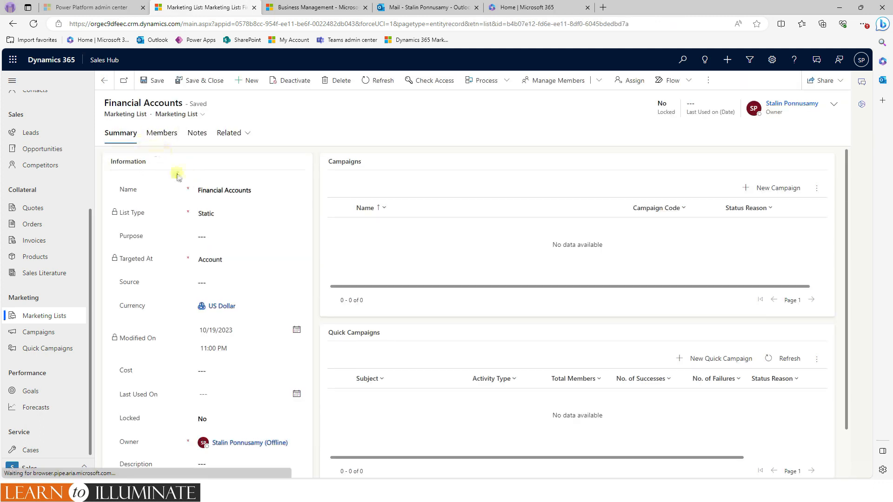
left_click(164, 133)
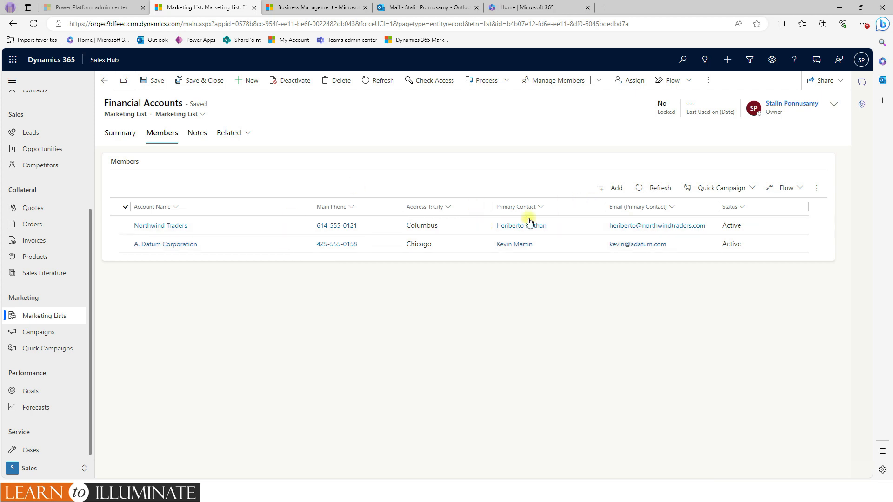
- Create and save a Dynamic marketing list targeted at Account with the name Companies in Chicago
left_click(46, 318)
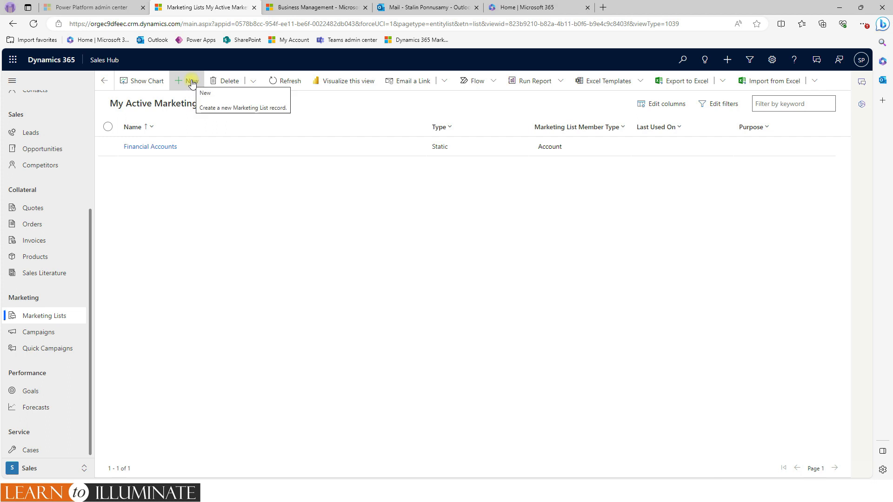
left_click(192, 82)
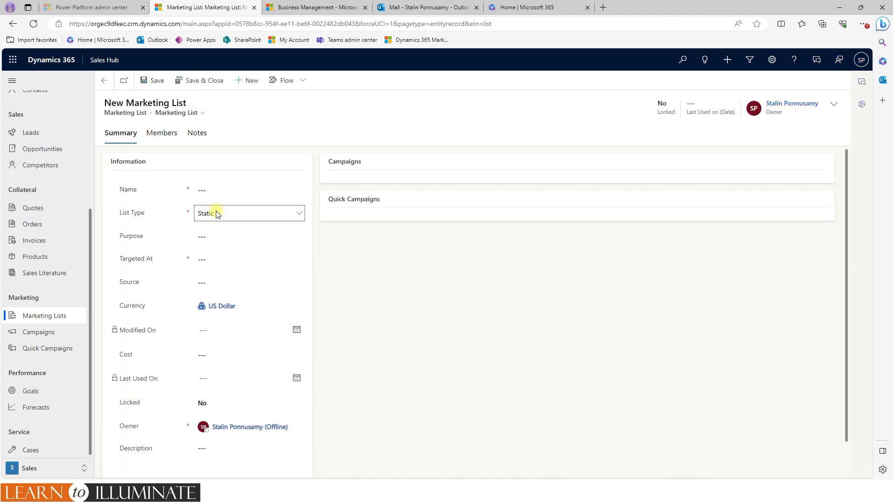
left_click(230, 216)
left_click(222, 238)
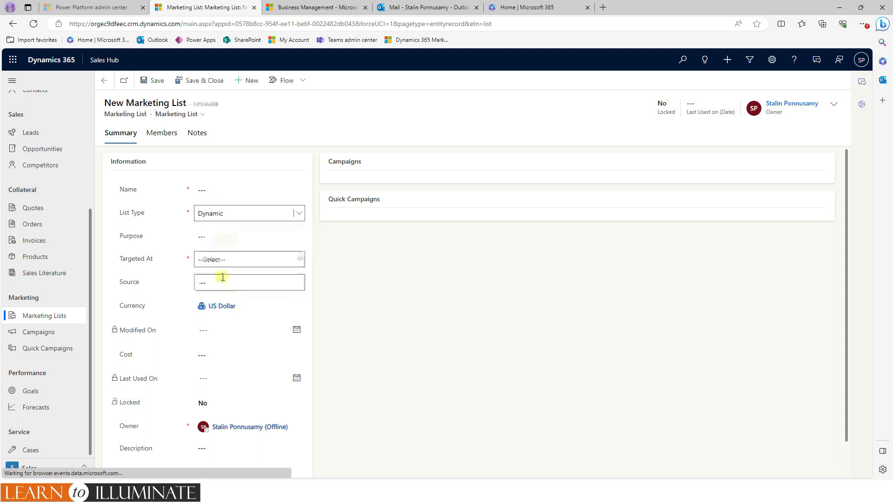
left_click(212, 264)
left_click(216, 284)
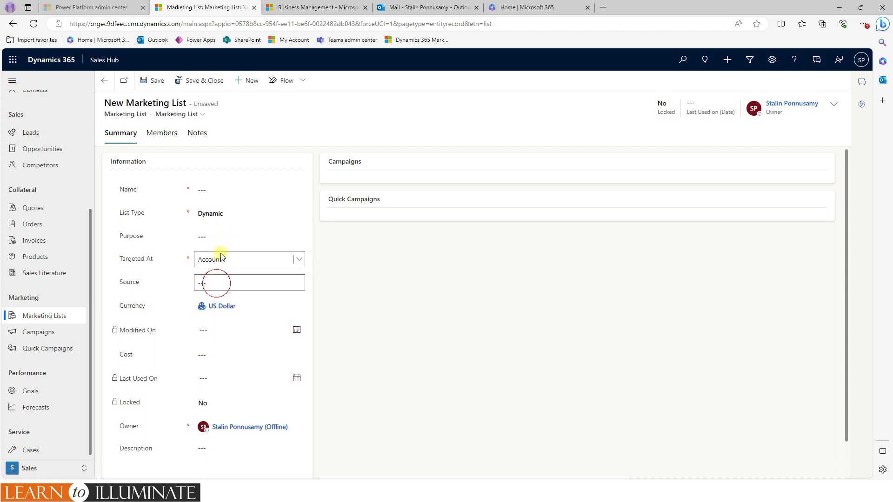
left_click(218, 186)
type("Companies in Chicago")
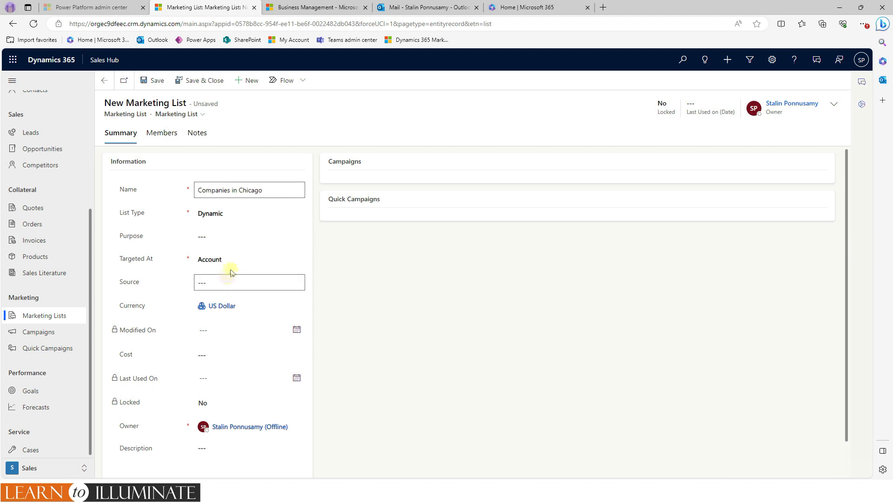
left_click(156, 82)
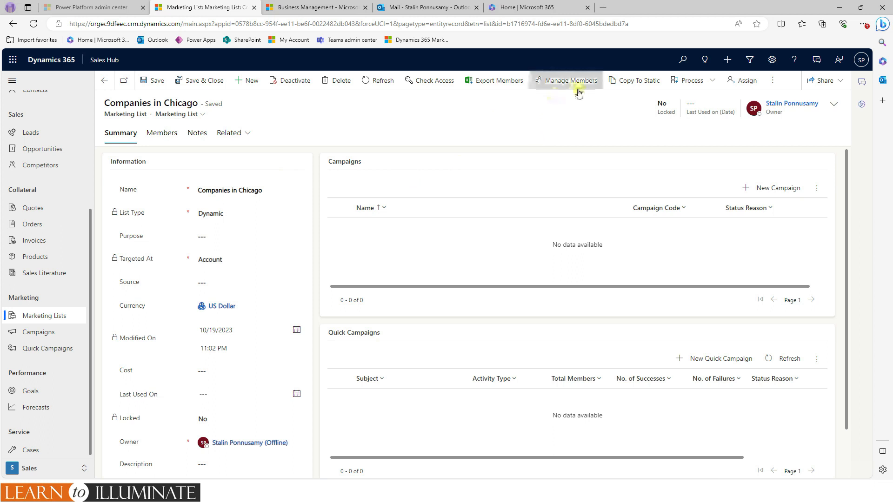
- Manage the list's members with a condition Address 1: City Equals Chicago and find the matching accounts
left_click(563, 84)
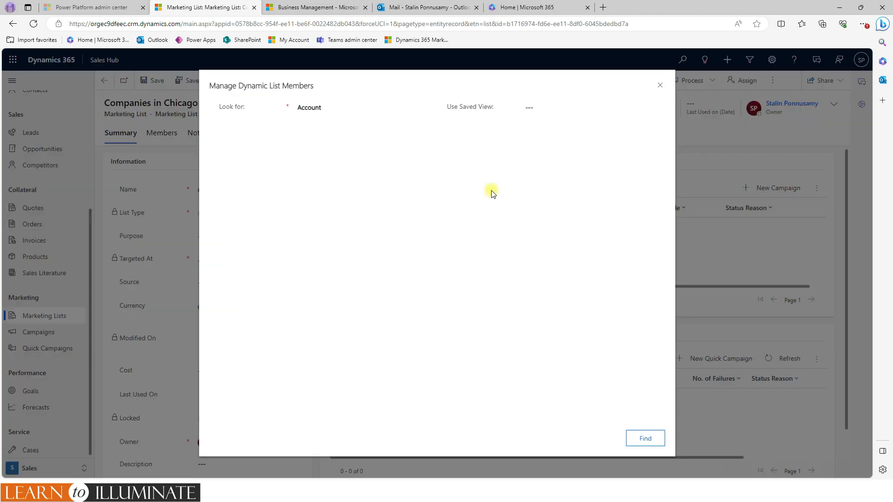
left_click(277, 146)
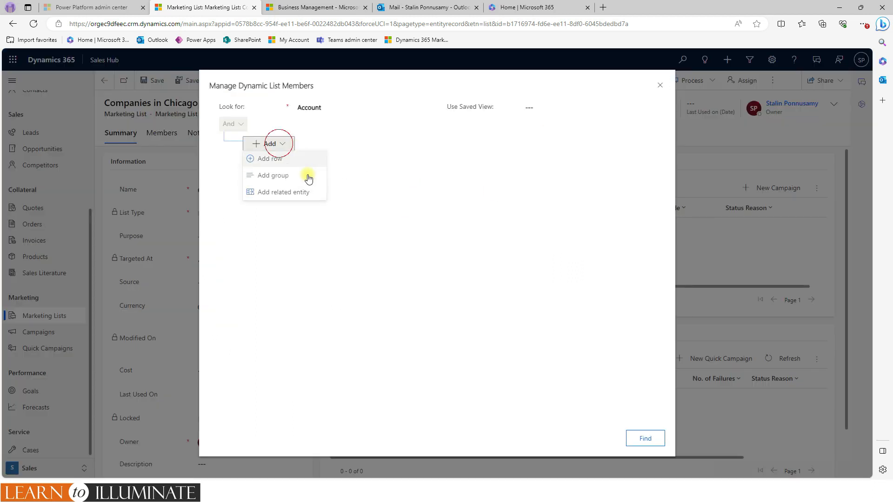
left_click(273, 160)
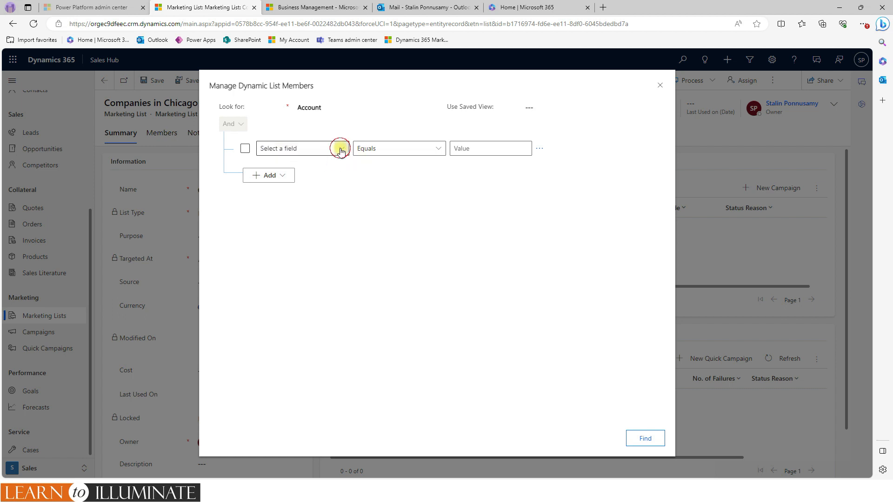
left_click(341, 150)
left_click(398, 145)
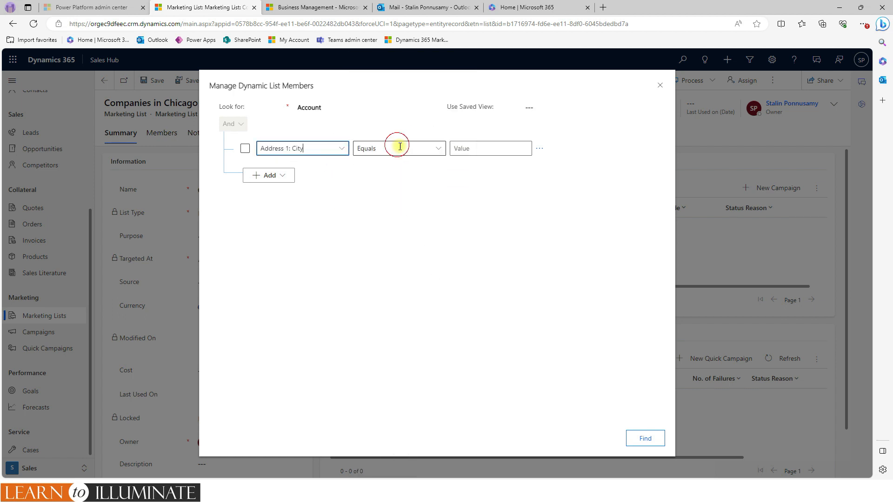
left_click(471, 148)
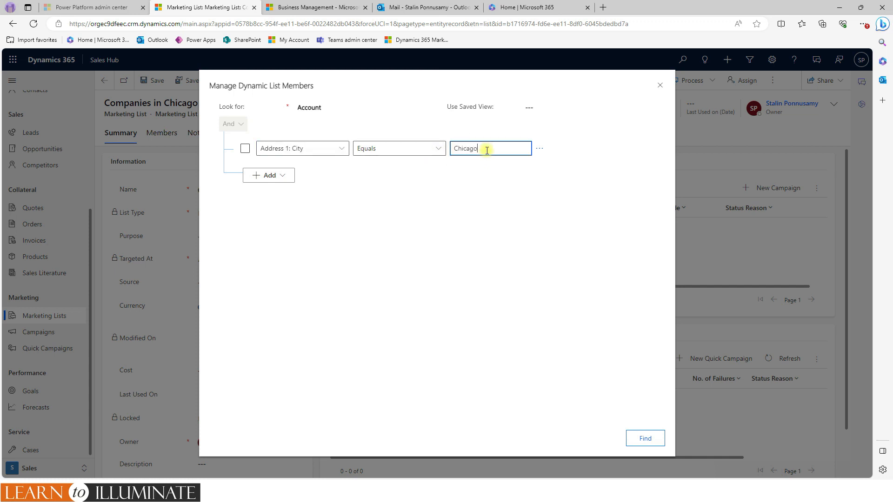
left_click(641, 437)
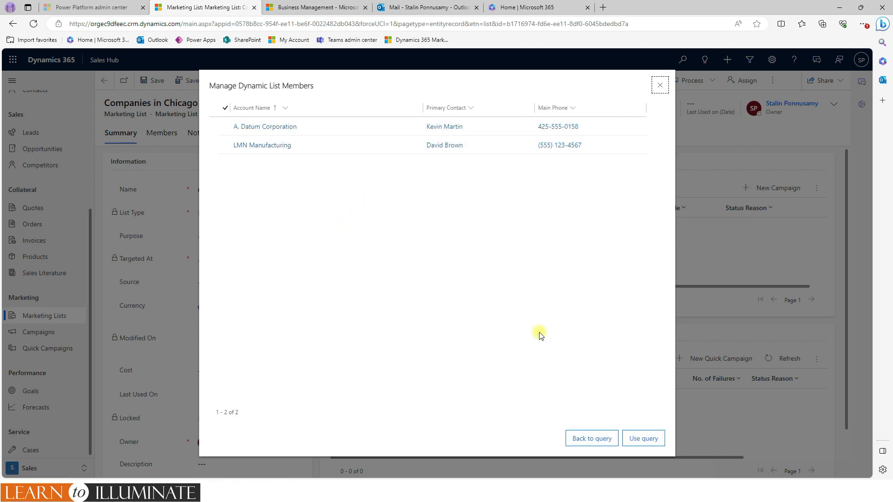
- Select all the found accounts, apply the query to the Companies in Chicago list and show its members
left_click(225, 107)
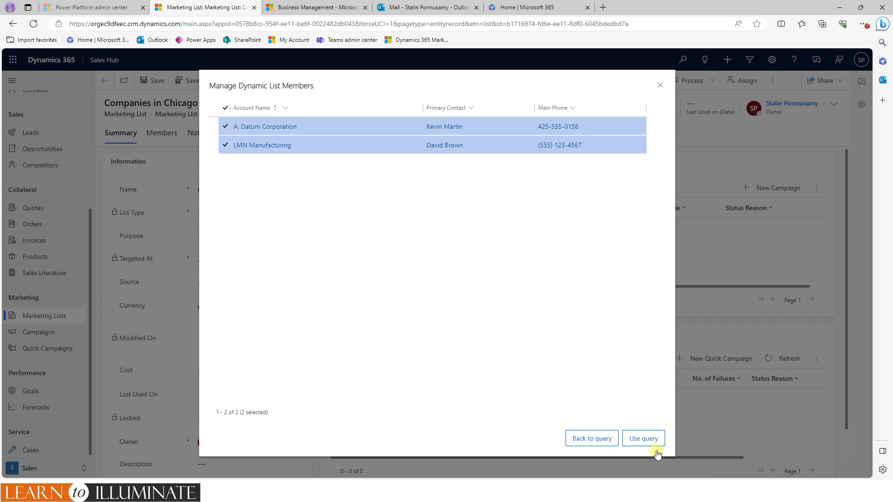
left_click(644, 438)
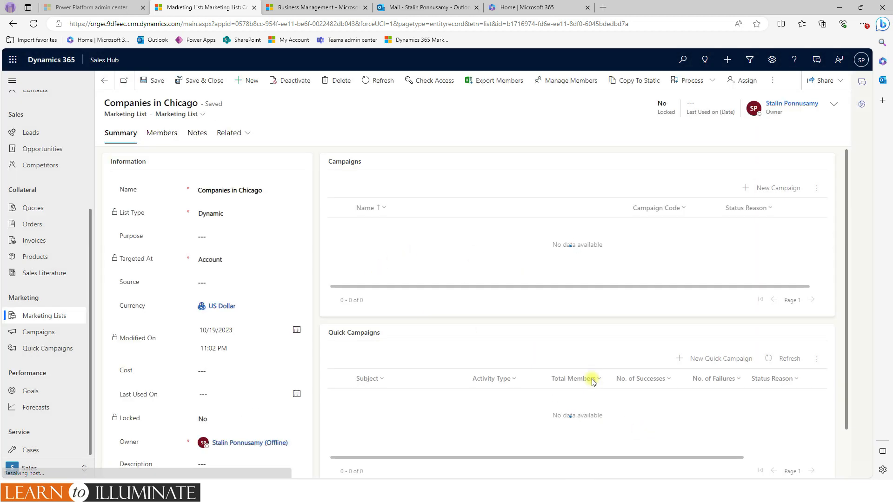
left_click(157, 131)
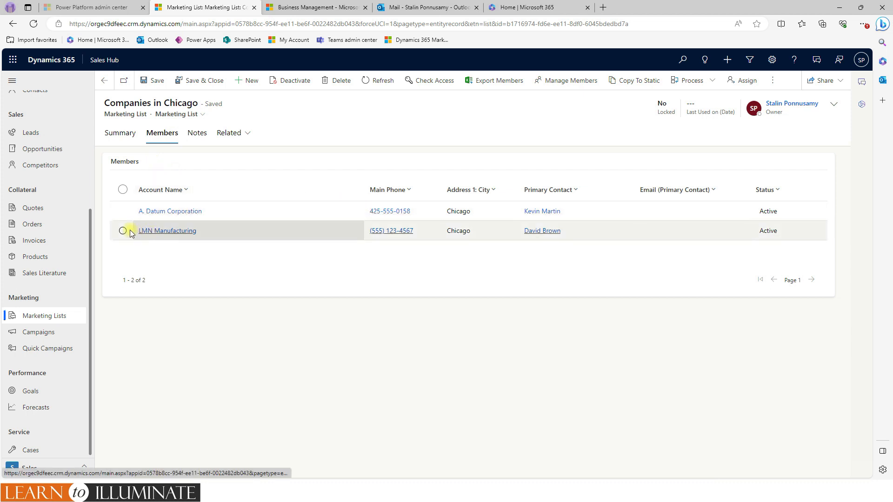
- Start a new account record from the accounts list with the account name Test Chicago
scroll(56, 205, "up", 5)
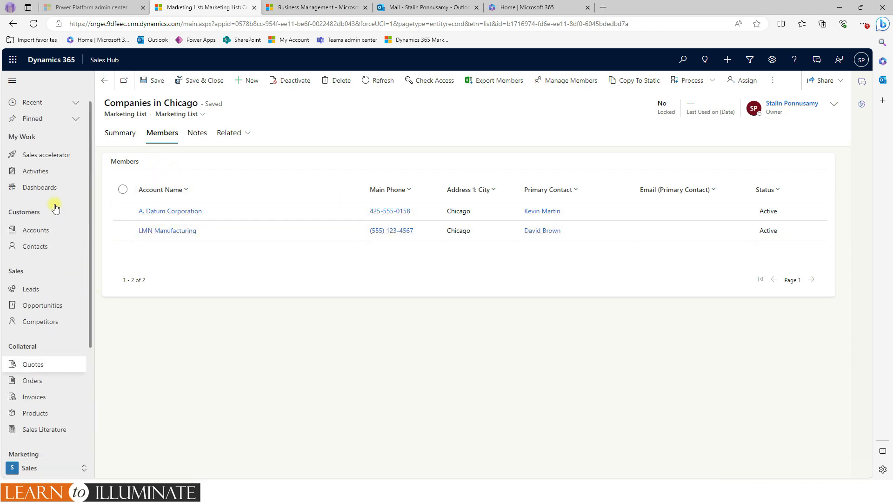
left_click(35, 238)
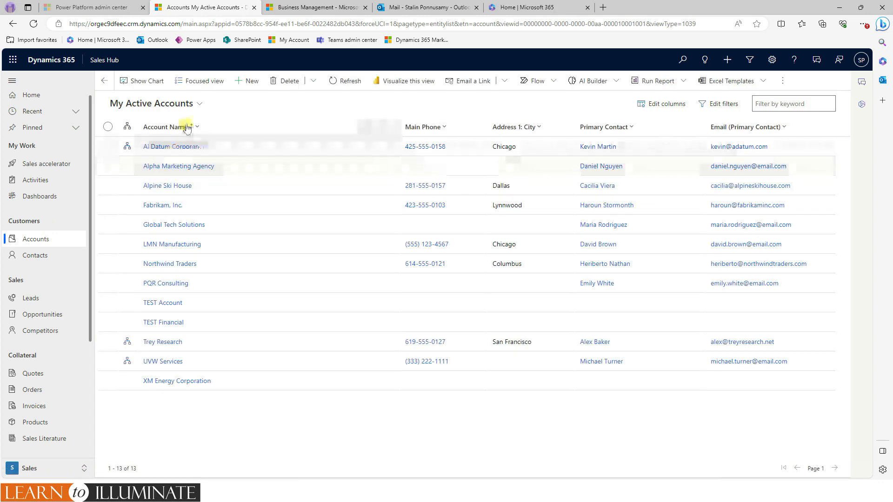
left_click(248, 81)
left_click(216, 189)
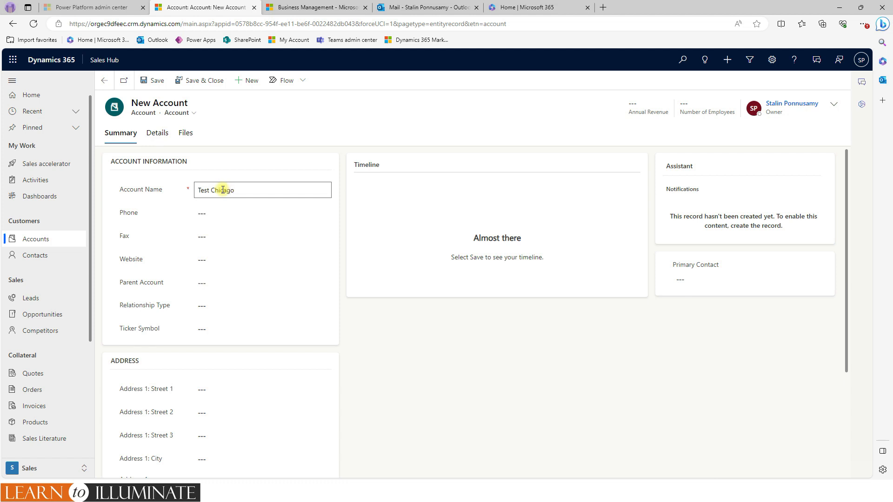
left_click(226, 213)
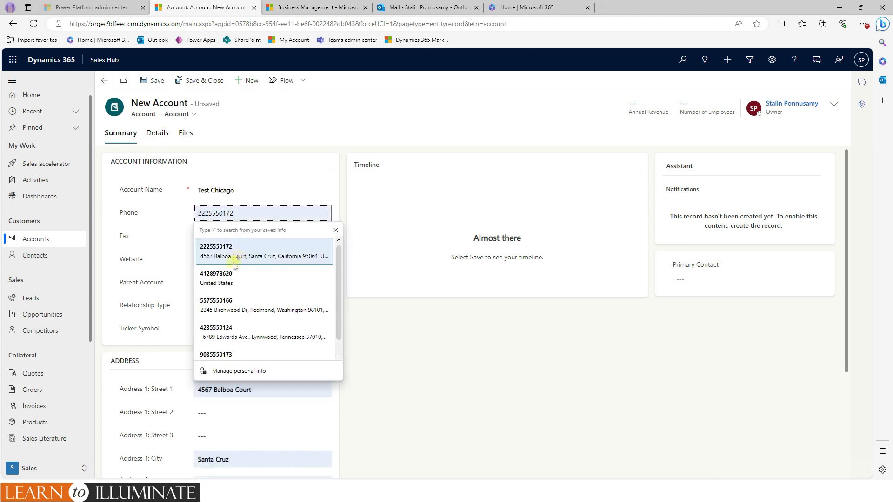
- Enter Chicago as the Address 1 city of the new account, then save and close it
left_click(207, 457)
left_click(394, 420)
scroll(379, 416, "down", 3)
left_click(203, 309)
type("Chicago")
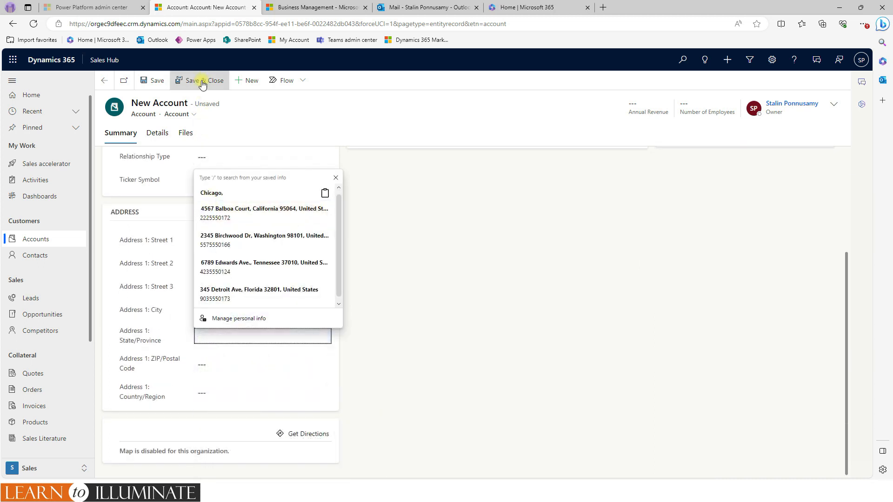
left_click(203, 92)
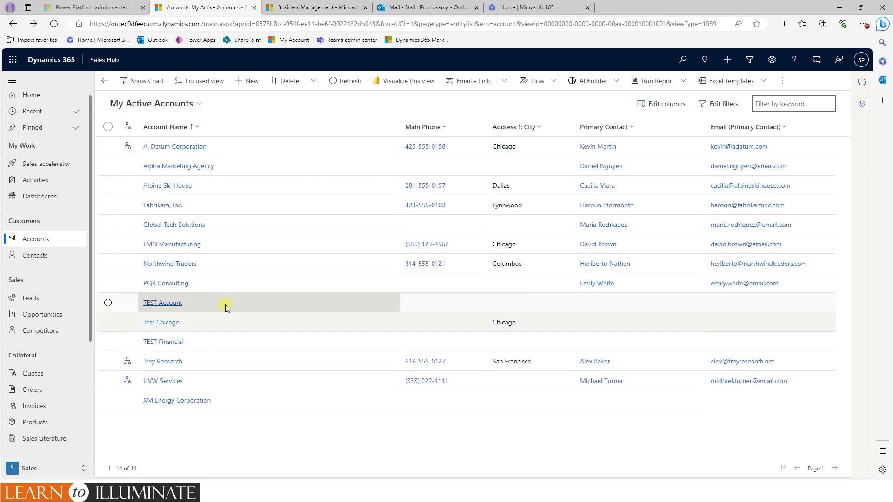
- Select the Test Chicago account in the list, then open the Companies in Chicago marketing list and check its members
left_click(107, 322)
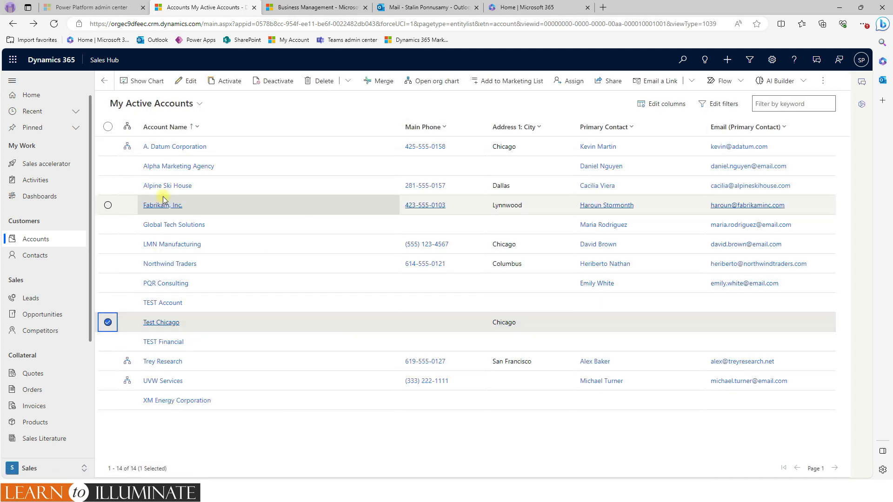
scroll(52, 385, "down", 4)
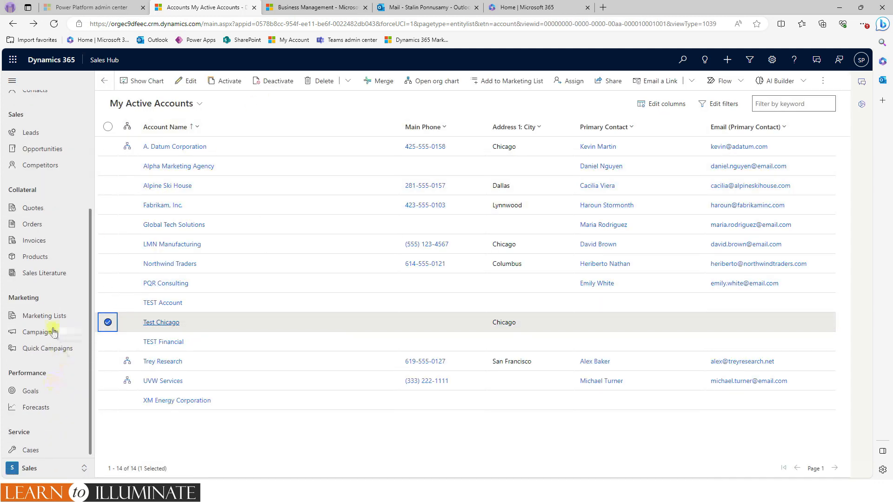
left_click(50, 318)
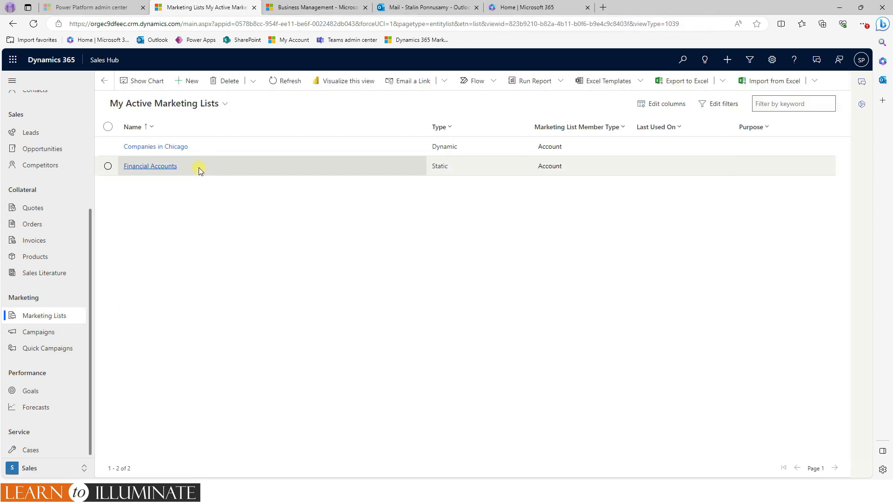
double_click(206, 151)
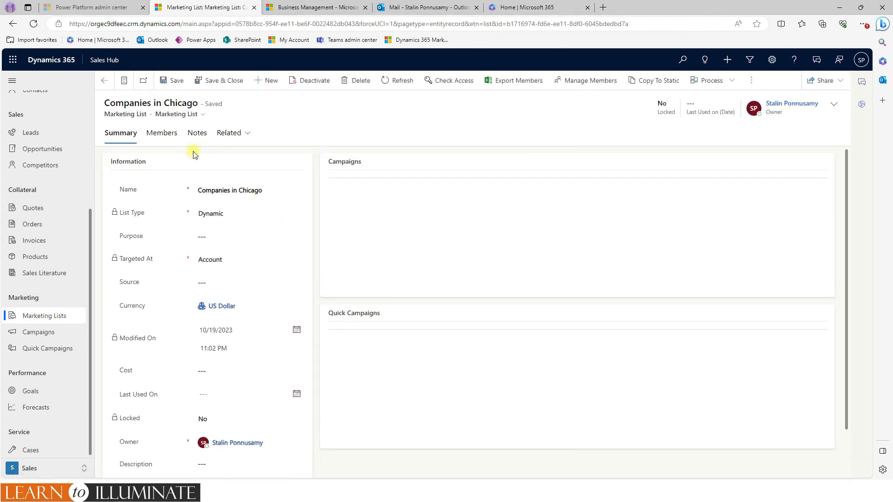
left_click(162, 133)
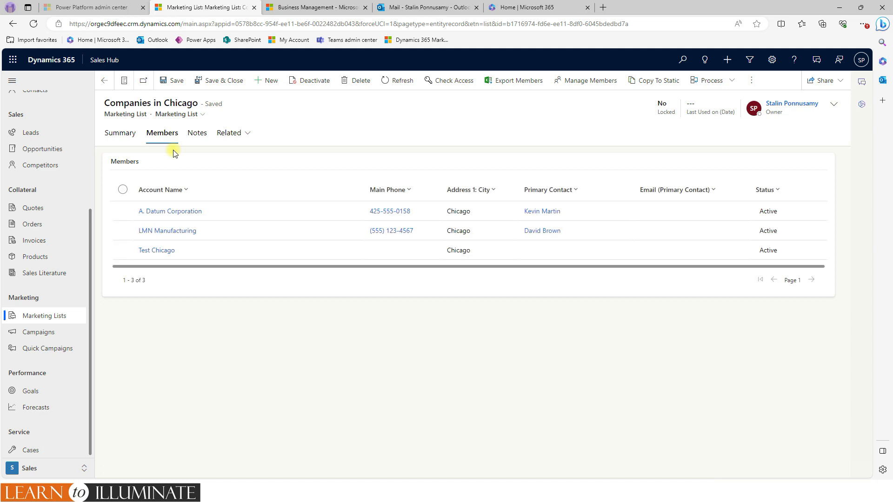